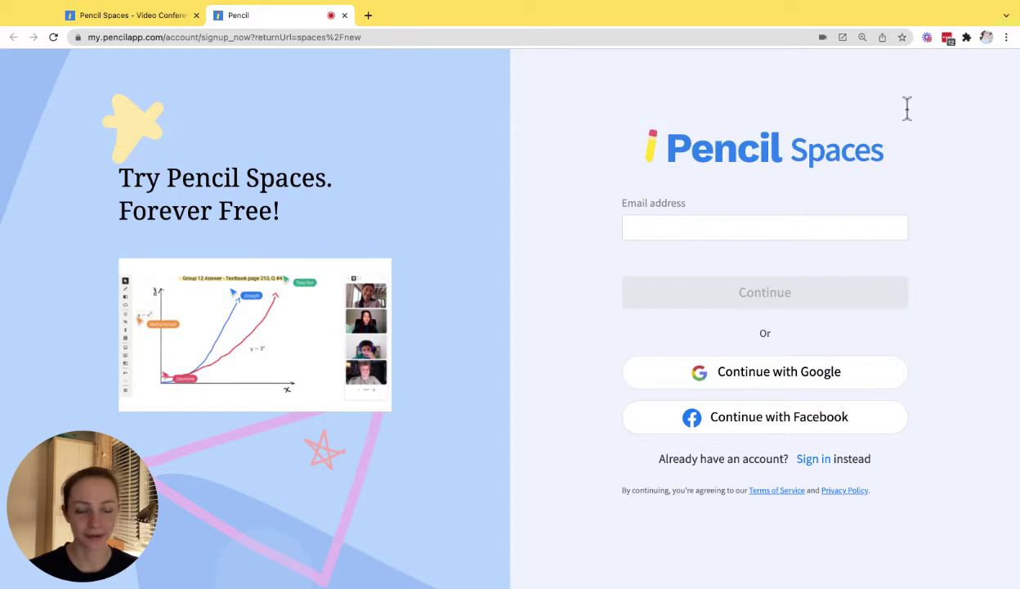
key("Tab")
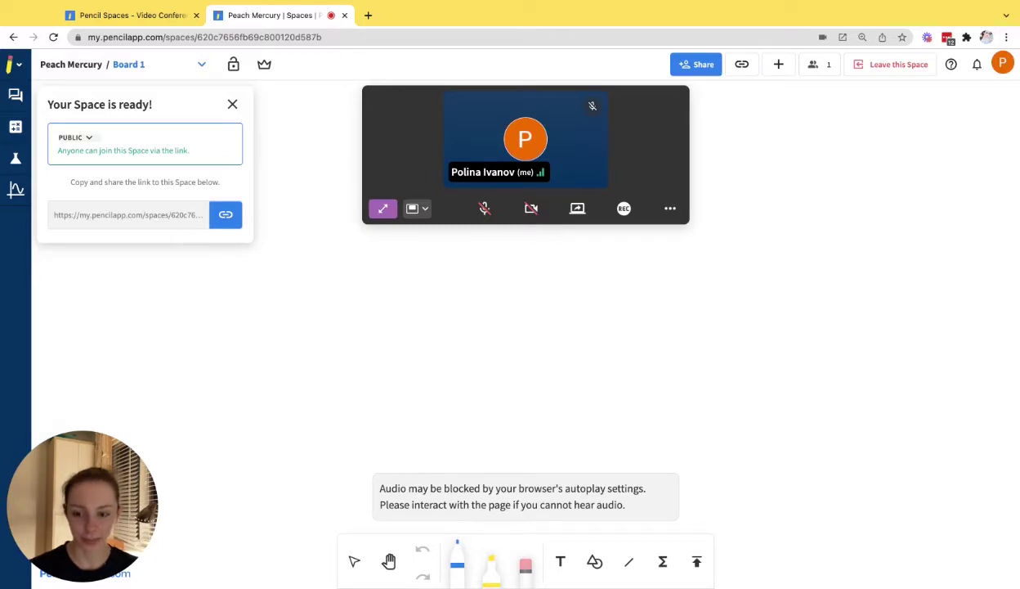
Change the new Space's access from Public to Restricted.
left_click(75, 138)
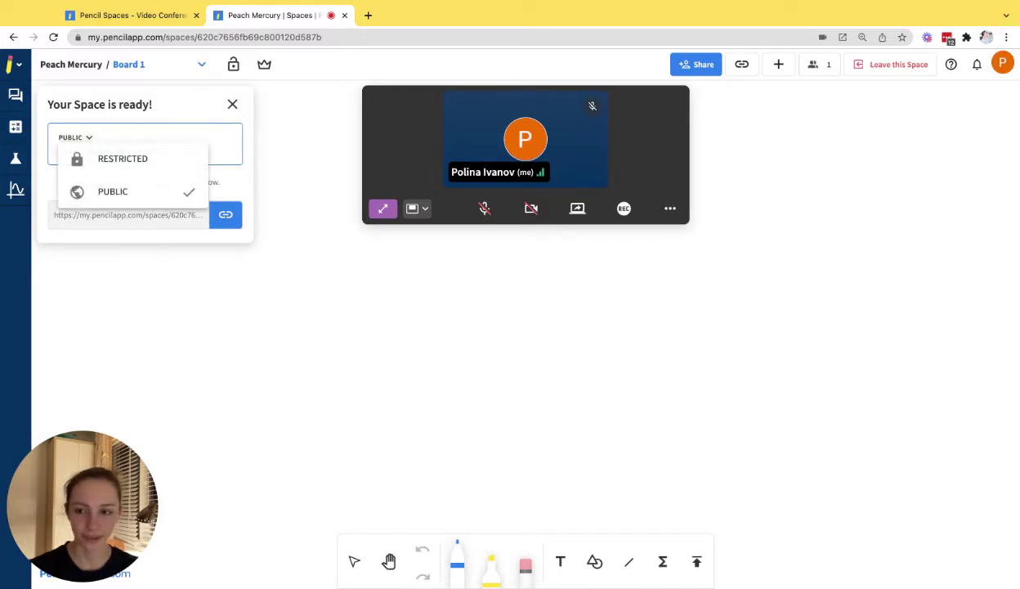
left_click(102, 157)
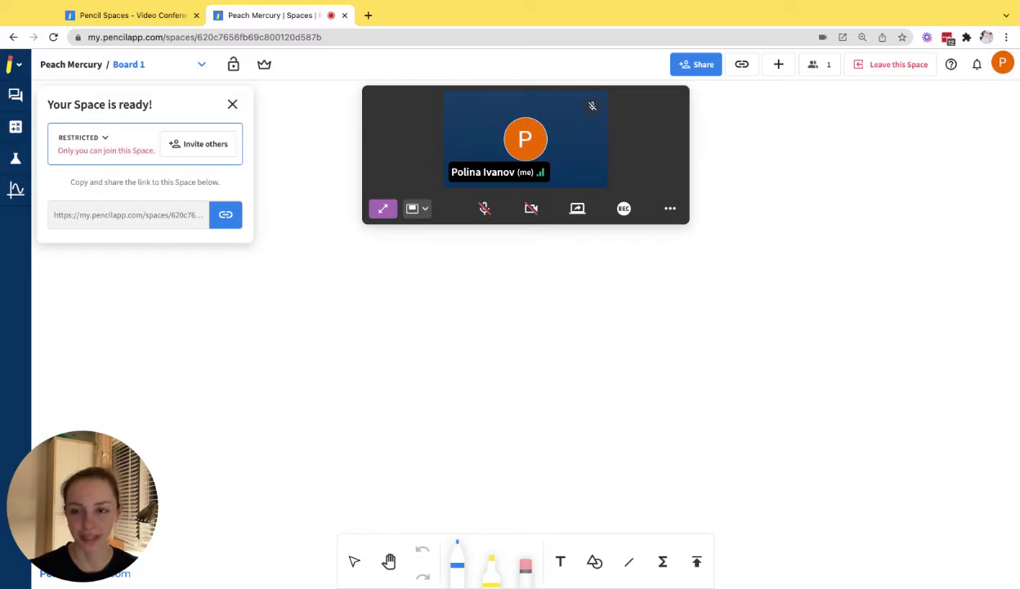
Open the invitation dialog for the Space and add a colleague by name as the invitee.
left_click(200, 144)
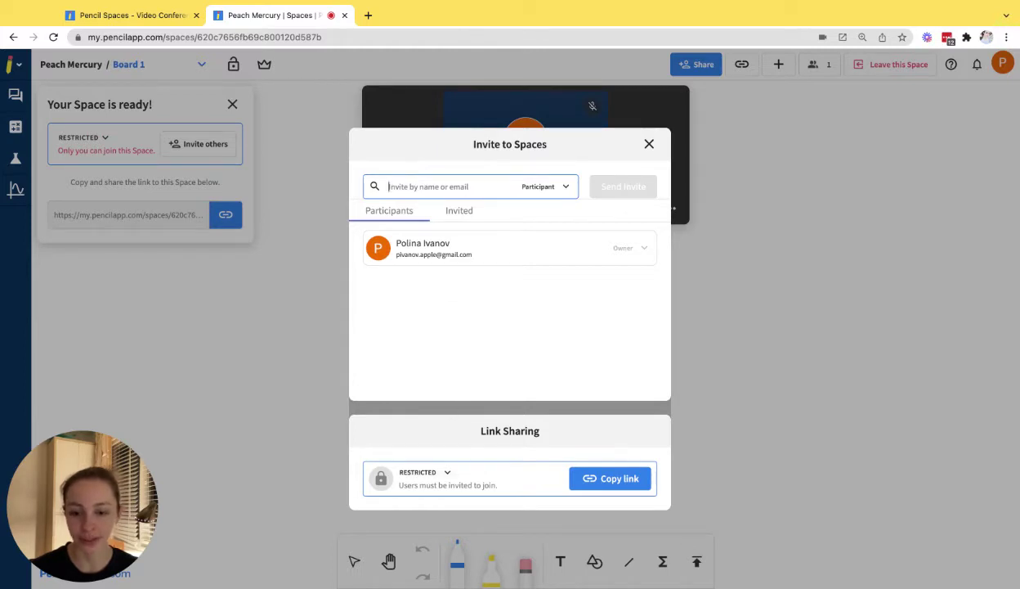
left_click(424, 472)
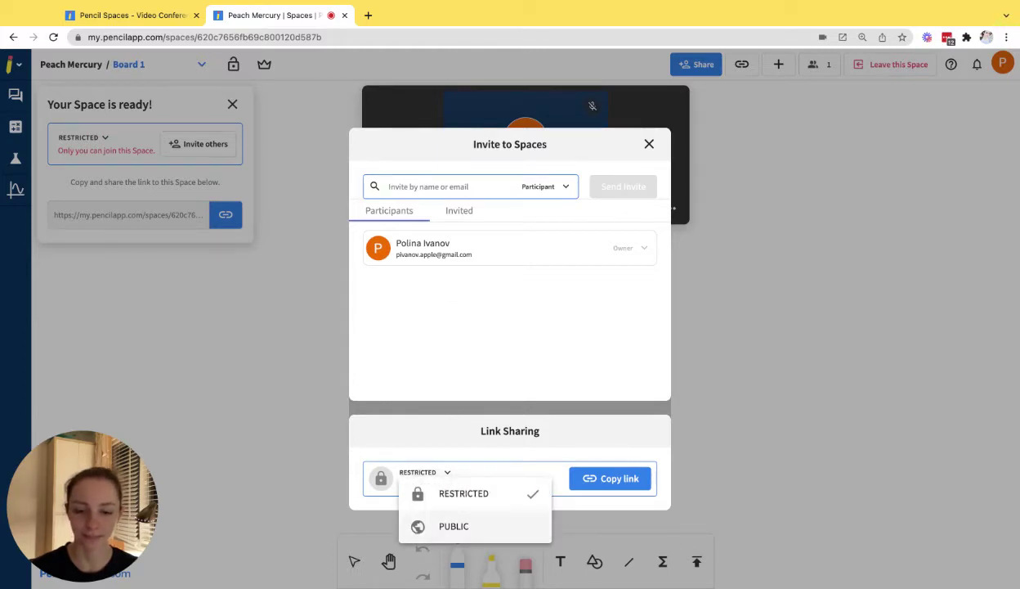
left_click(360, 314)
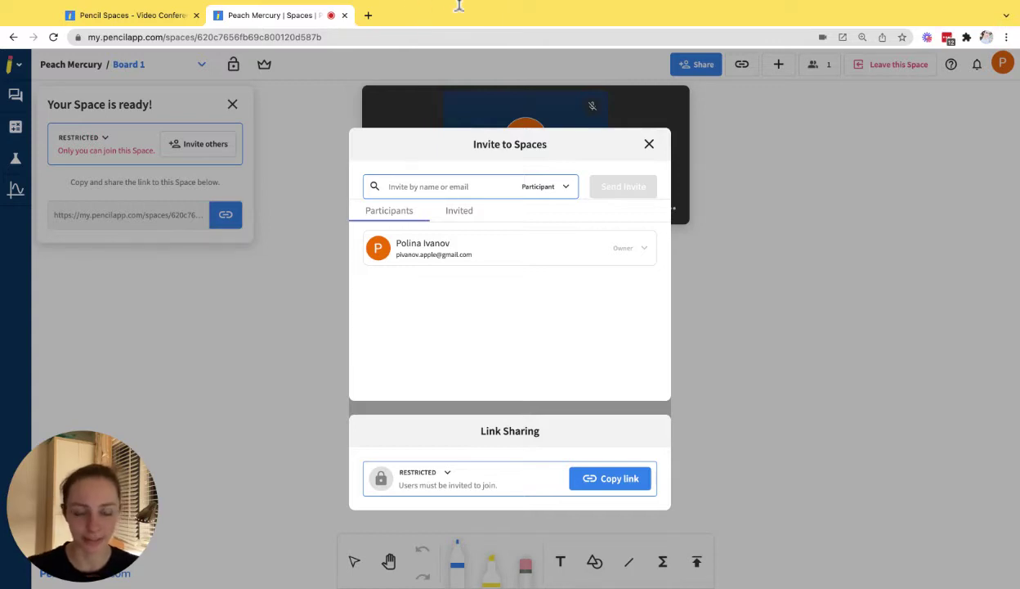
type("poli")
key("Return")
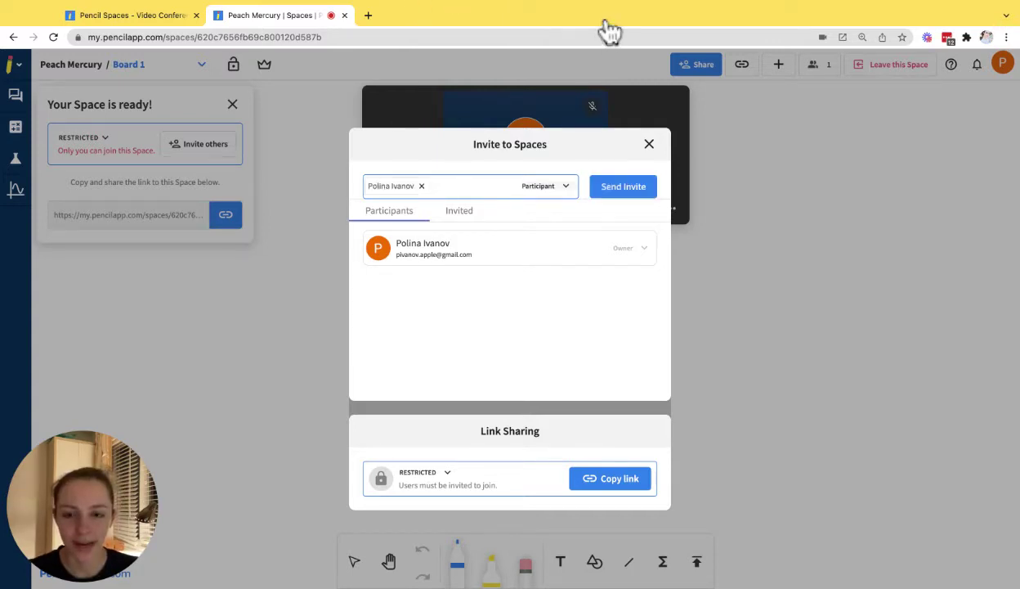
Set the invitee's role to Owner.
key("Tab")
key("Escape")
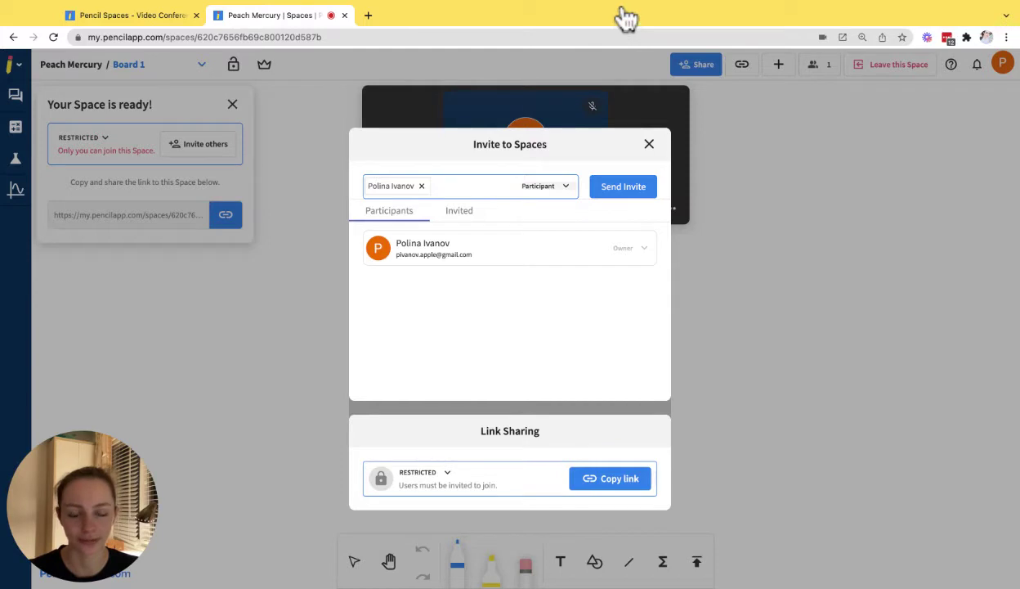
key("Return")
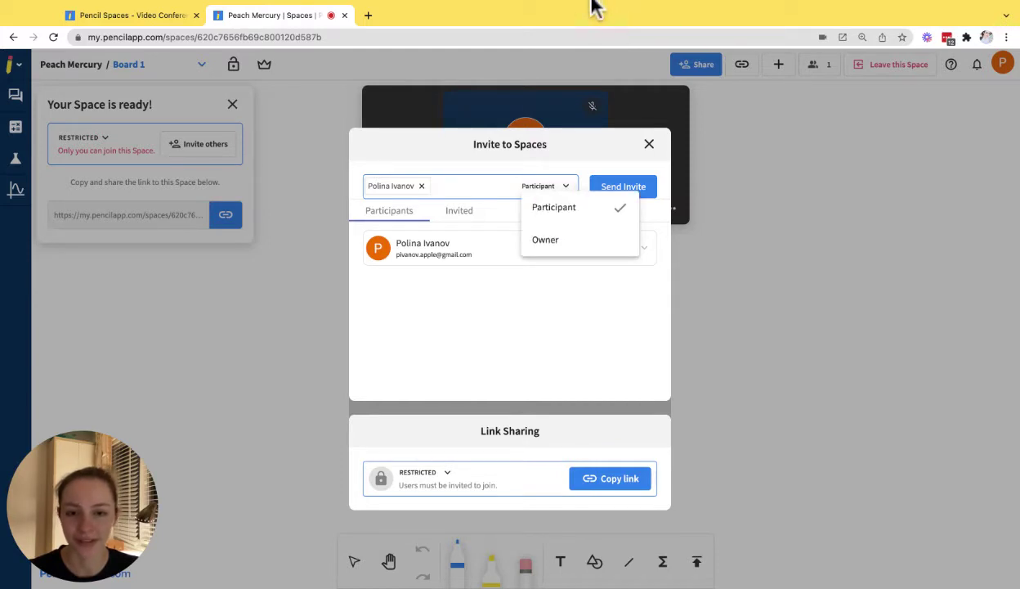
key("Down")
key("Down")
key("Return")
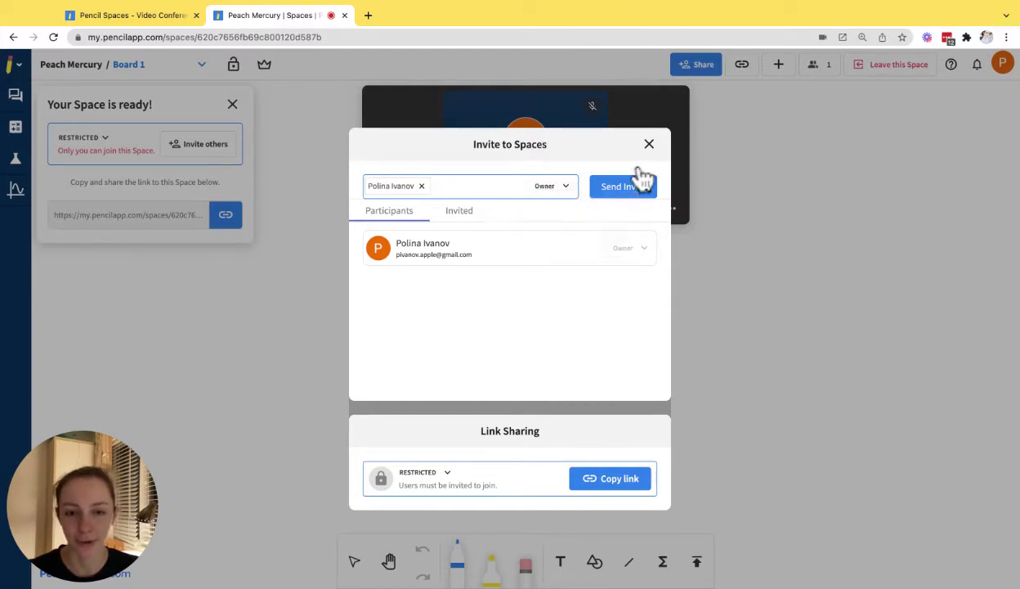
Set the invitee's role to Participant and send the invite to the Space.
key("Down")
key("Up")
key("Return")
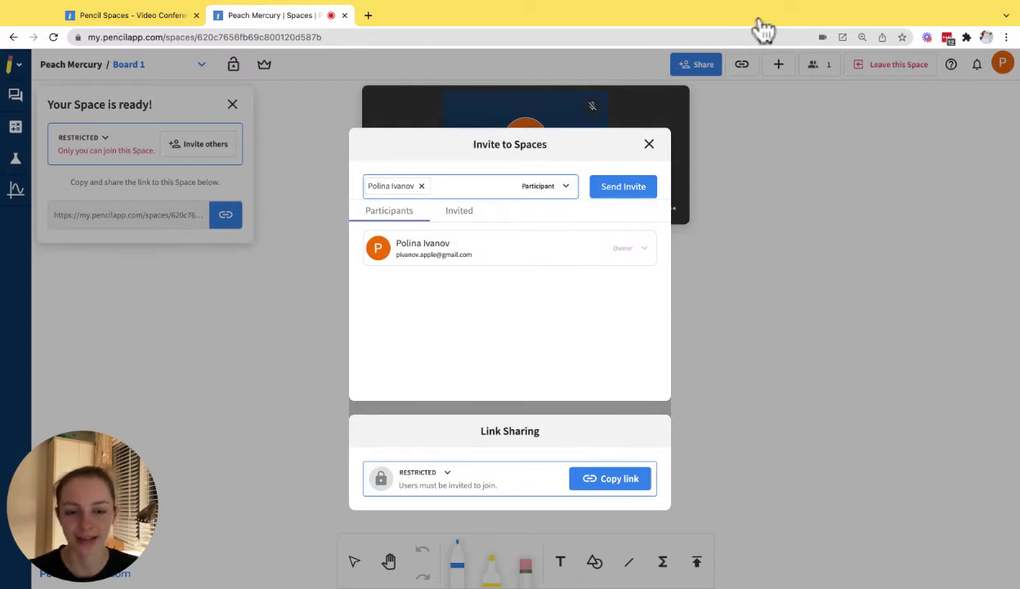
key("Return")
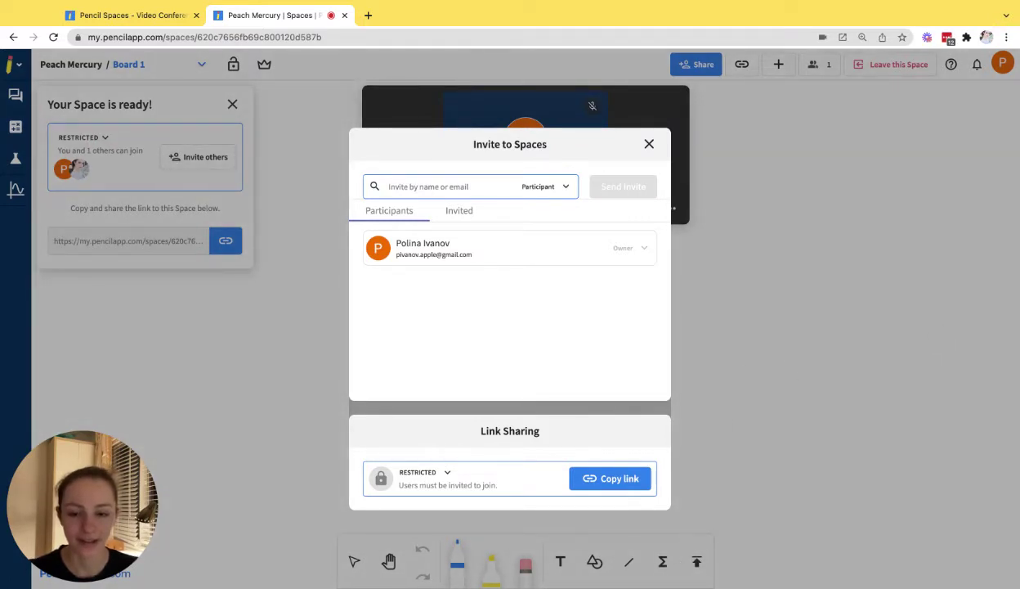
Check the access options under Link Sharing and copy the Space's link.
left_click(423, 471)
left_click(454, 526)
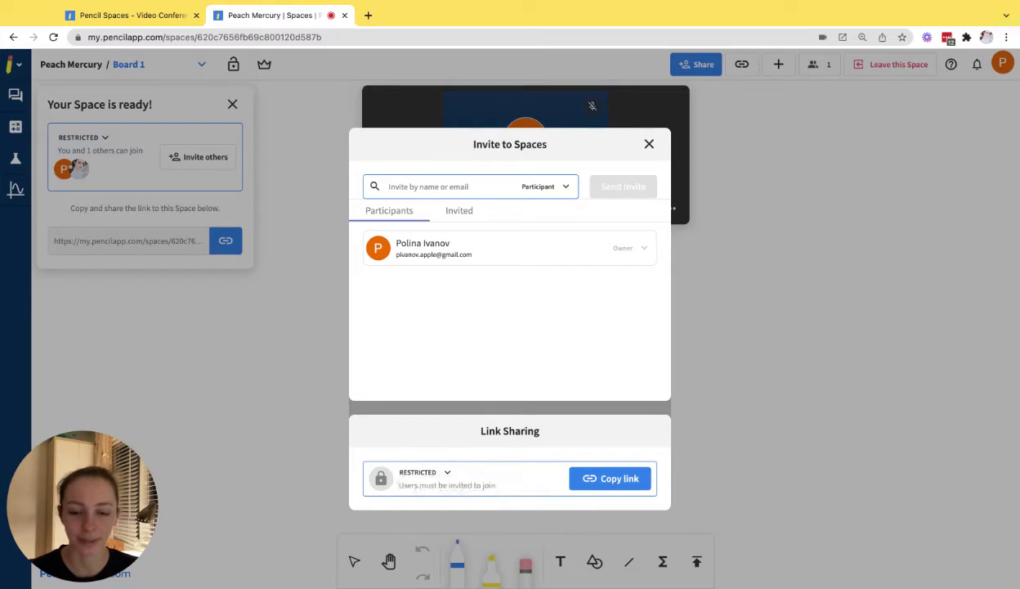
left_click(610, 478)
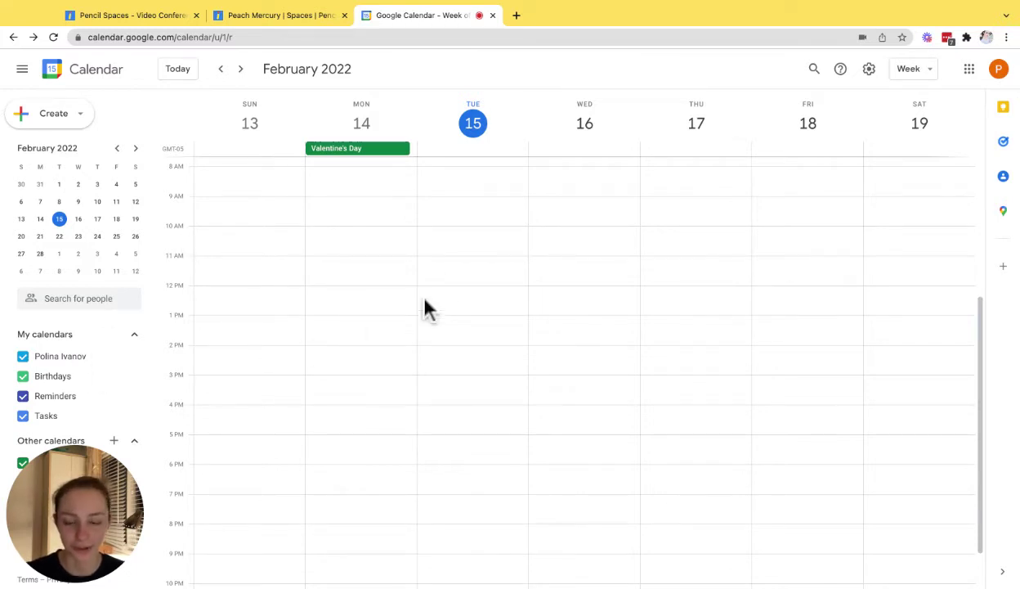
In Google Calendar, create an event on Tuesday, February 15, 12:00pm to 1:00pm, titled "Pencil Spaces Event".
left_click(452, 291)
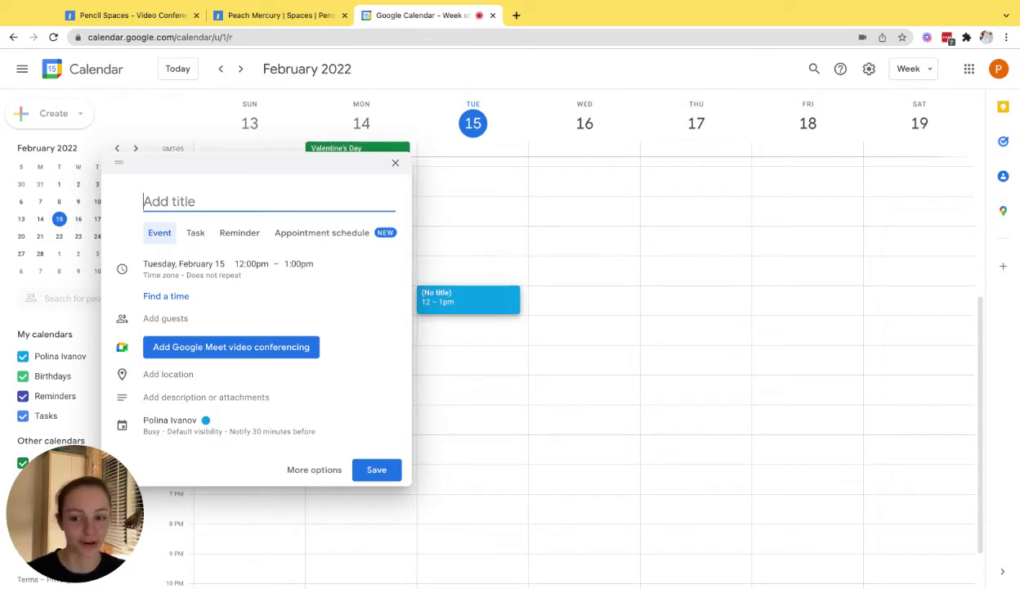
type("Pencil Spaces Event")
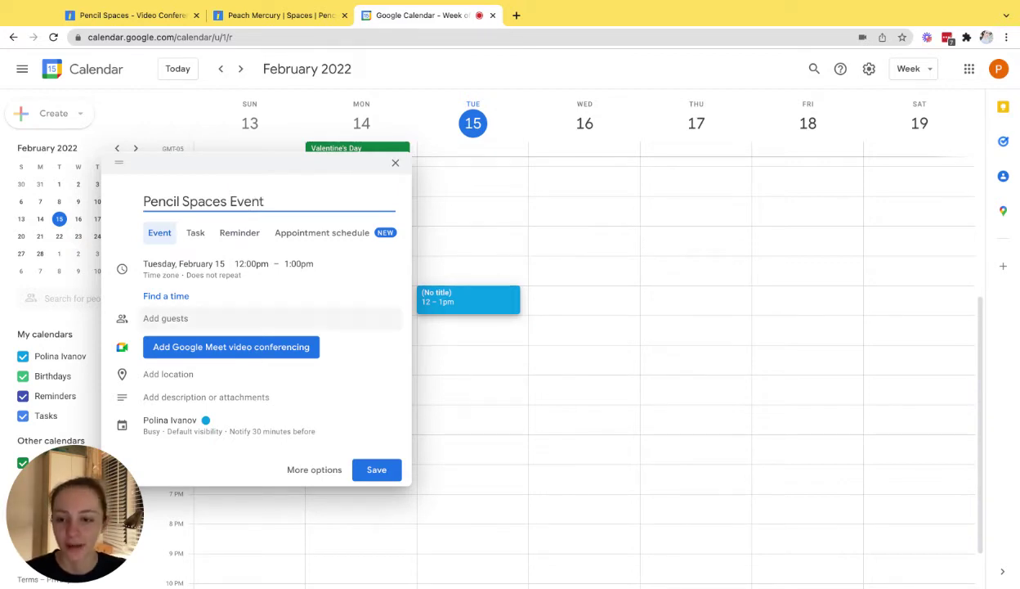
Add the colleague as a guest of the event and remove its Google Meet video conferencing.
left_click(166, 318)
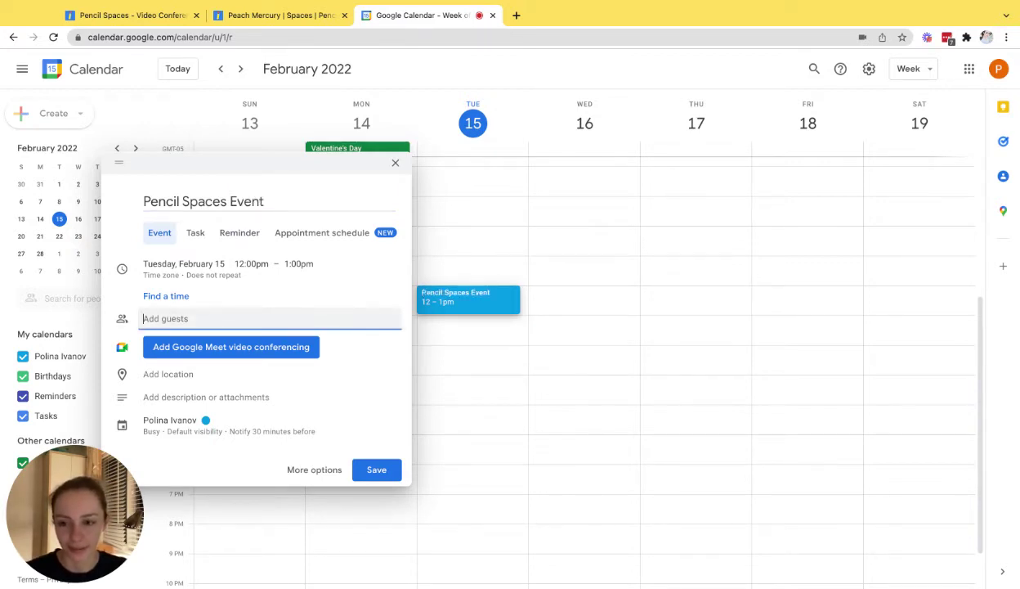
type("polina")
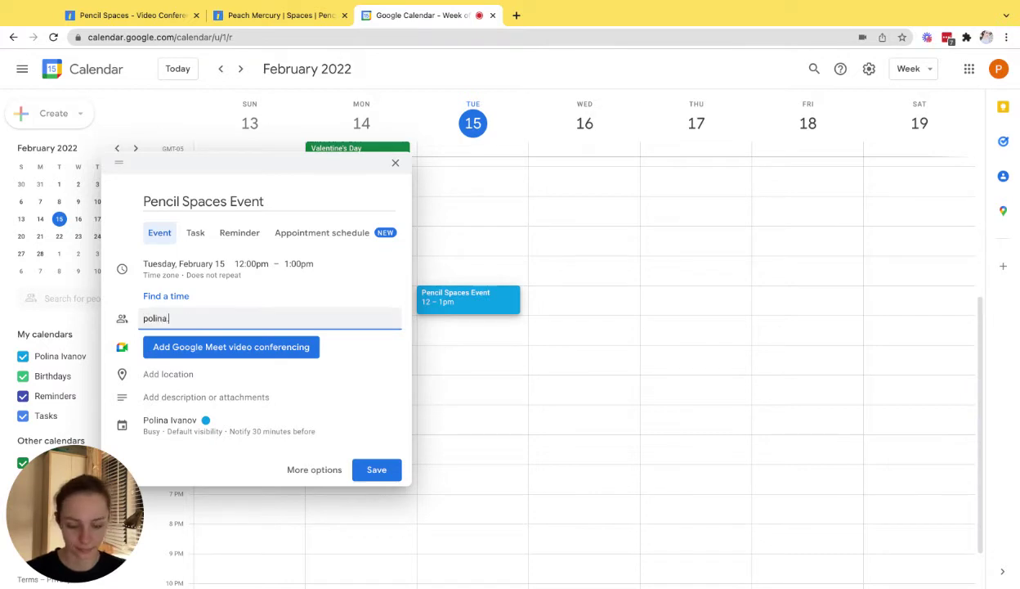
key("Return")
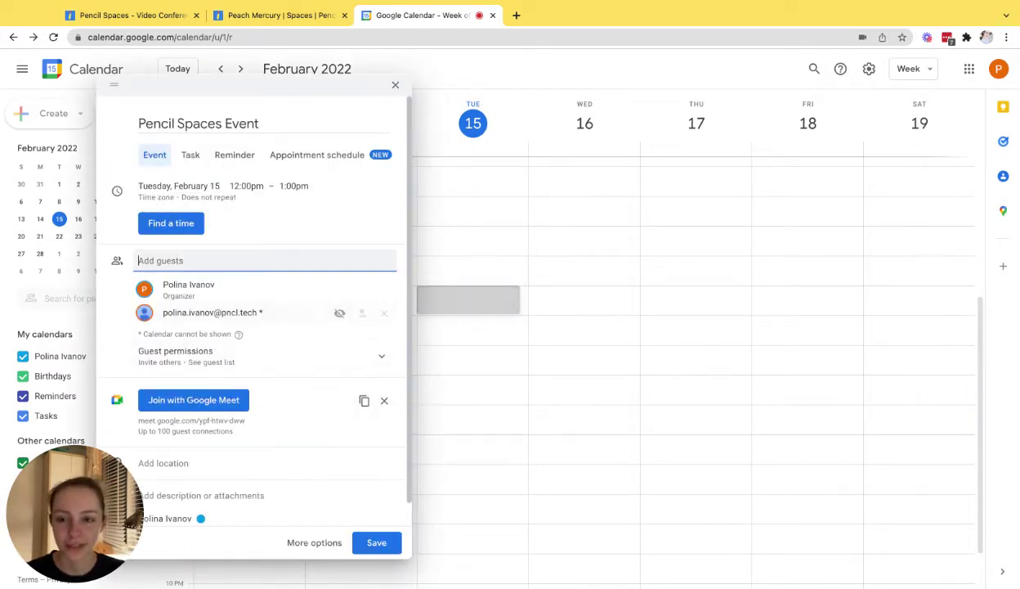
left_click(384, 400)
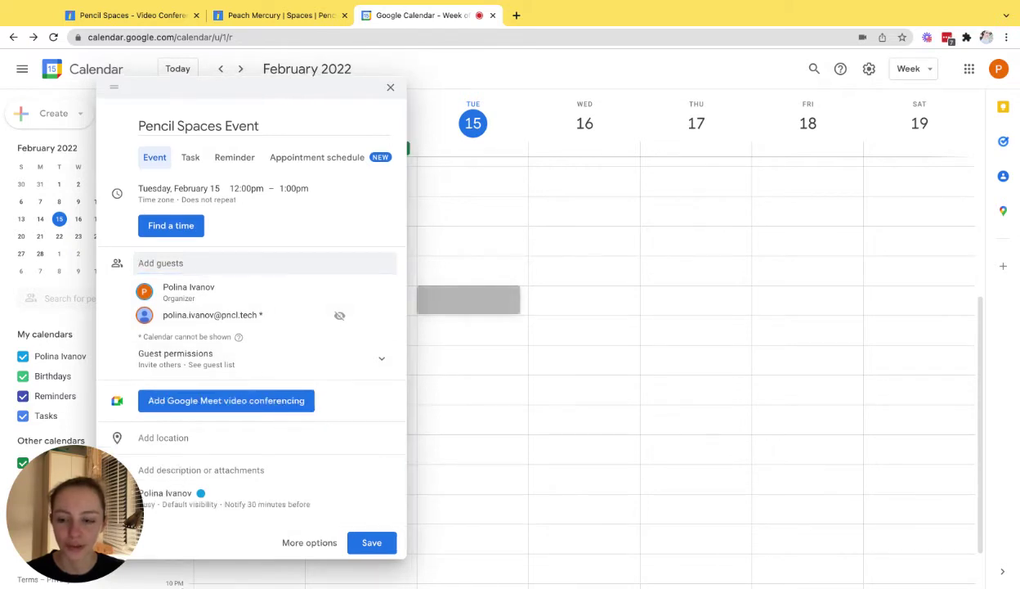
Paste the copied Space link into both the location and the description of the event.
left_click(163, 437)
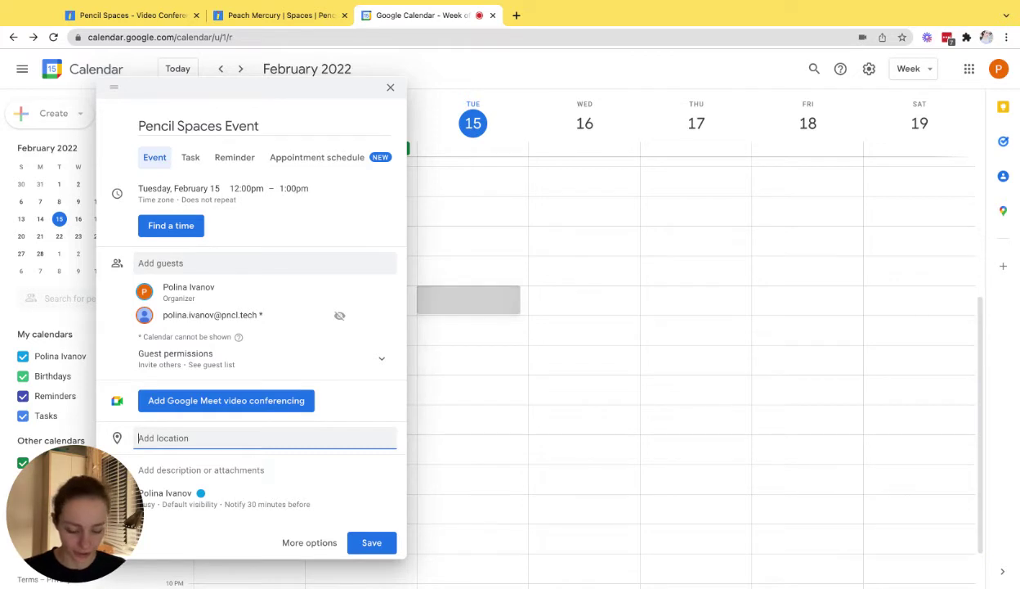
key("super+v")
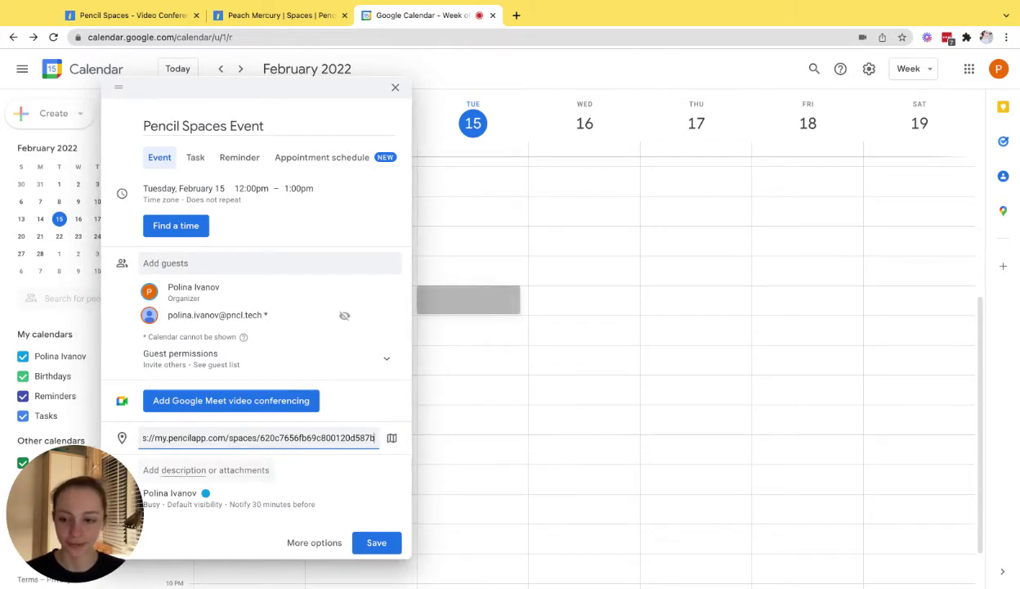
left_click(185, 469)
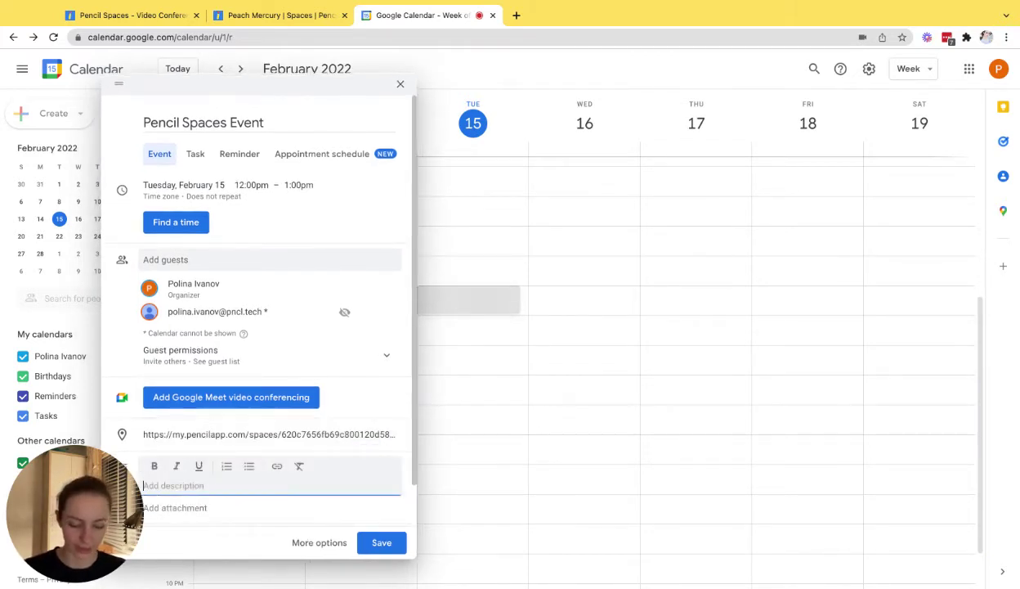
key("super+v")
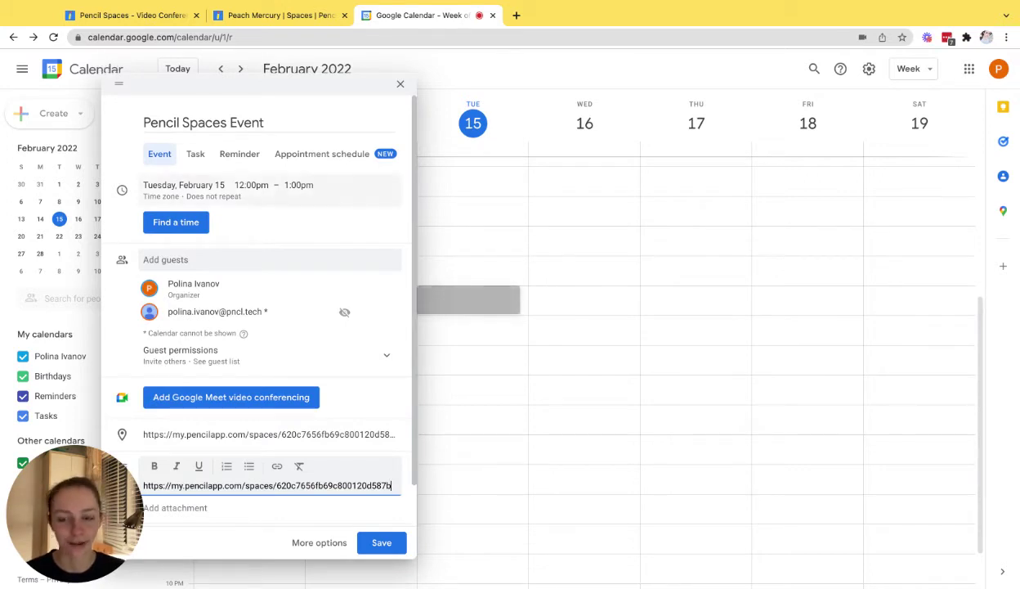
Look through the event's repeat options without choosing a recurrence.
left_click(184, 185)
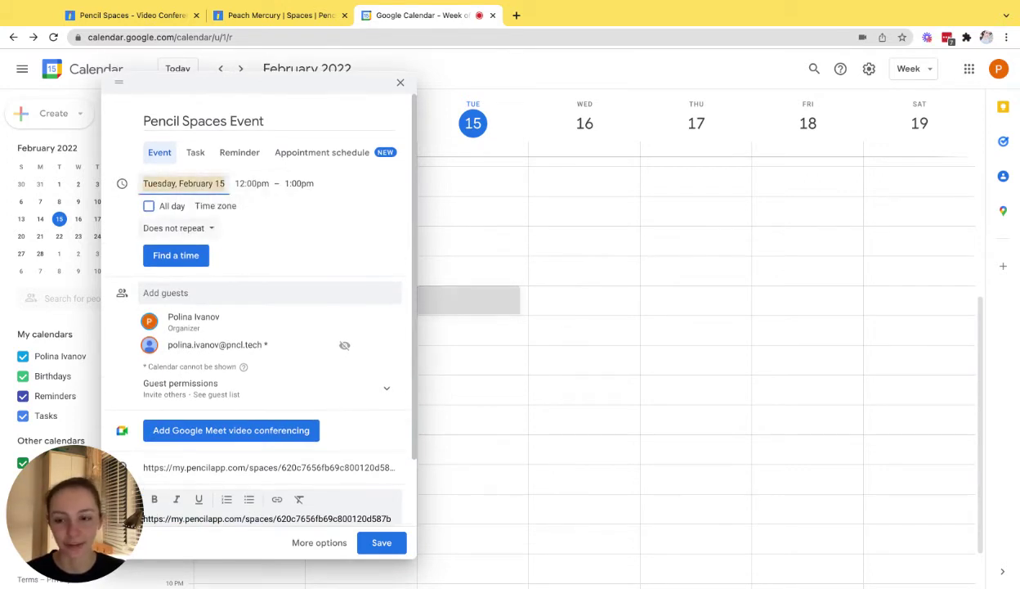
left_click(159, 228)
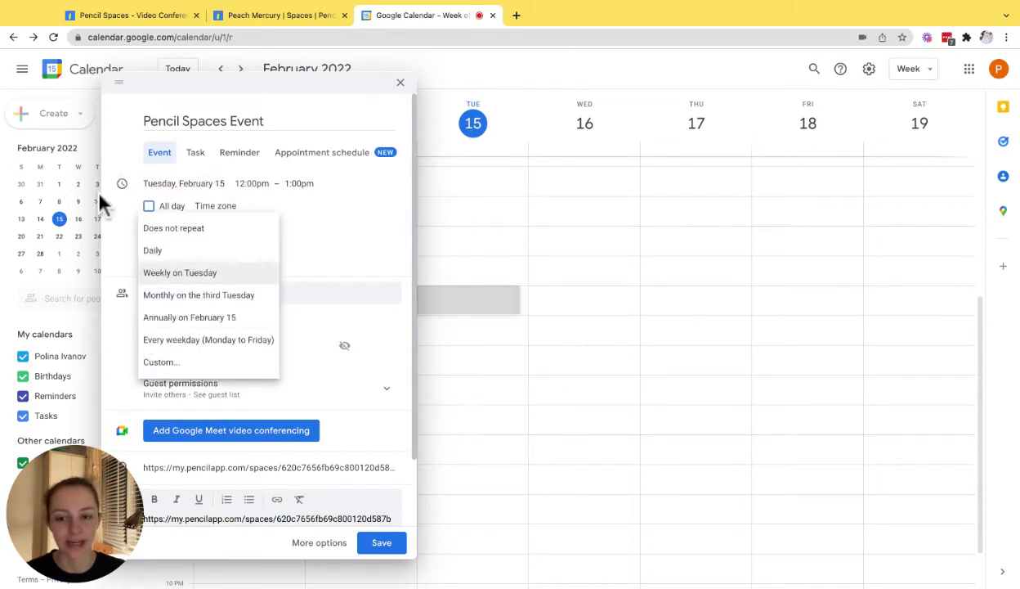
left_click(100, 203)
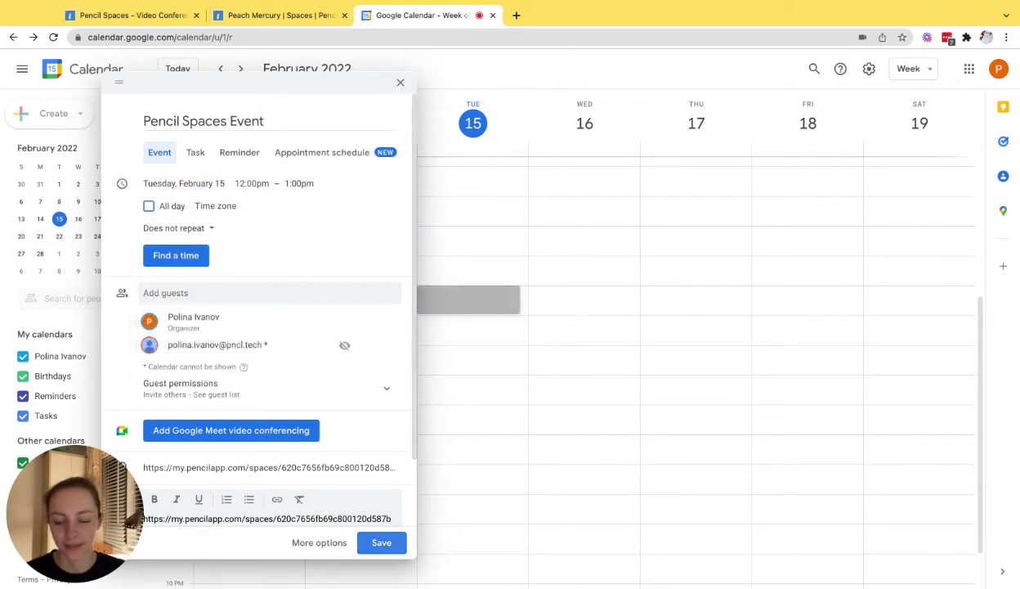
Save the event and send invitation emails to its guests.
left_click(381, 542)
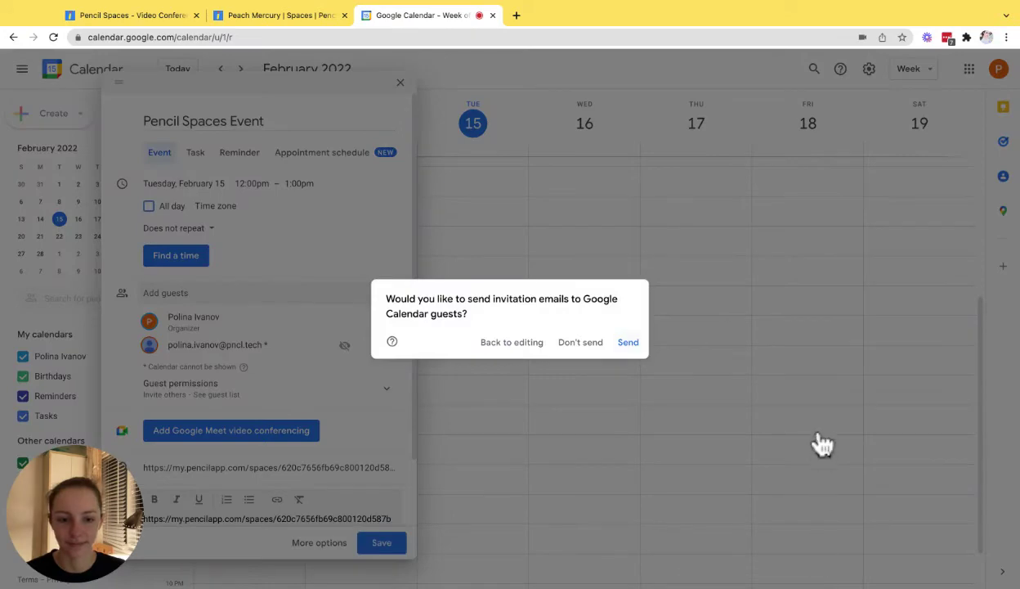
left_click(628, 341)
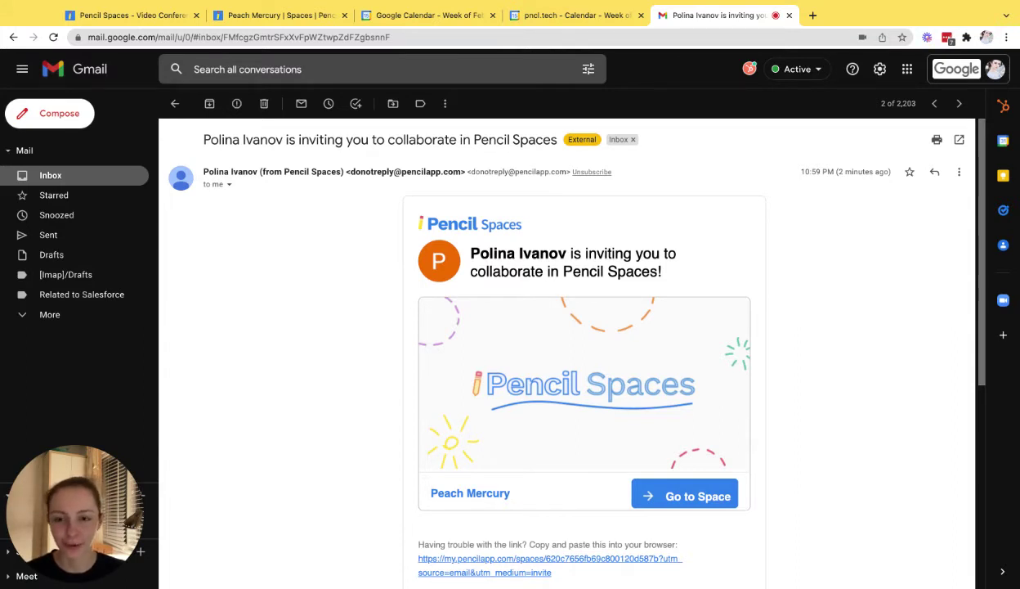
scroll(567, 353, "down", 1)
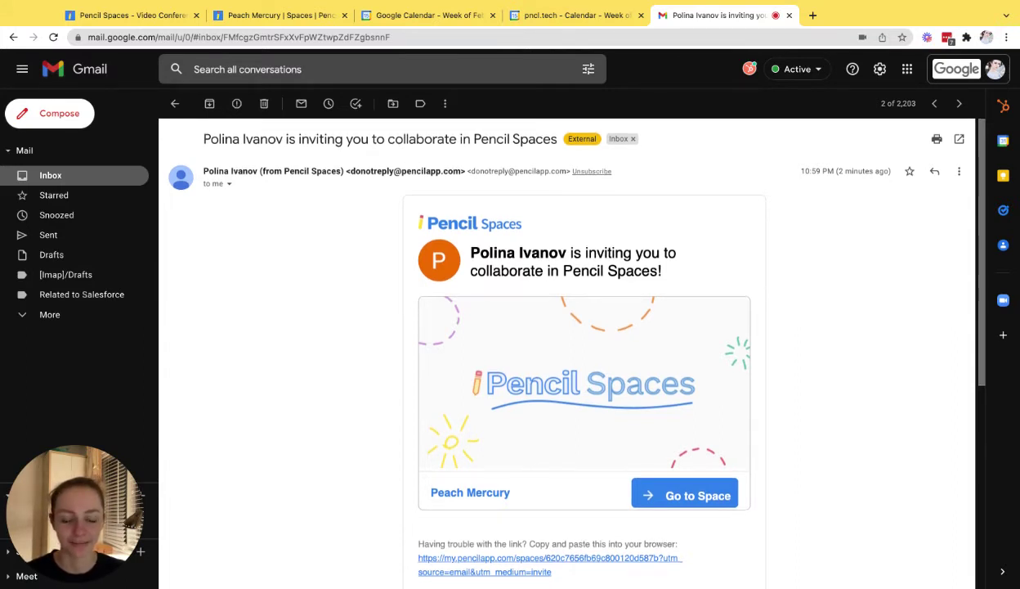
scroll(567, 353, "down", 1)
scroll(566, 354, "up", 1)
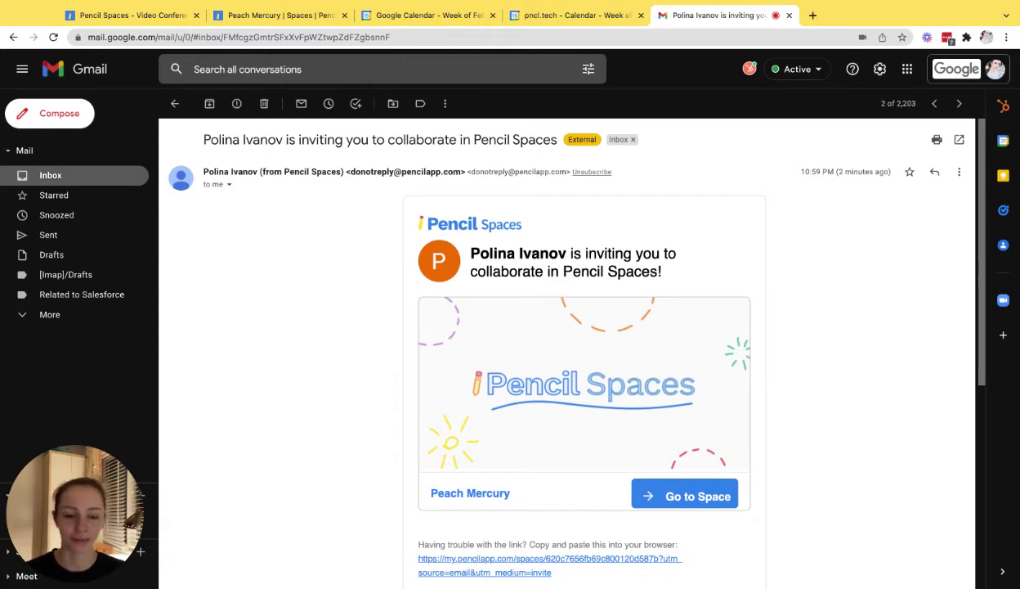
Switch back to the Peach Mercury Space in Pencil Spaces and turn on the camera.
key("super+2")
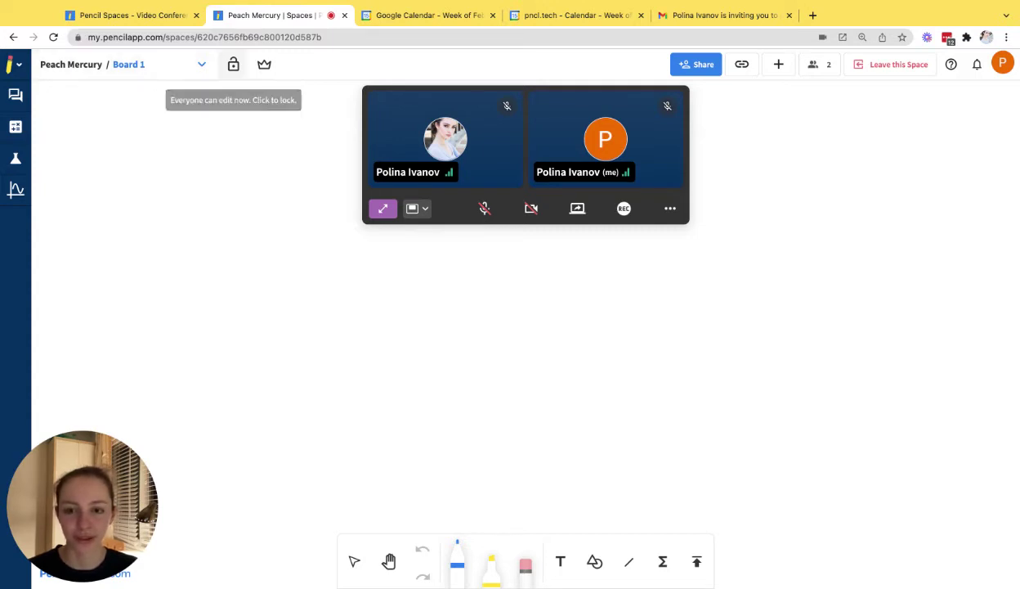
left_click(530, 209)
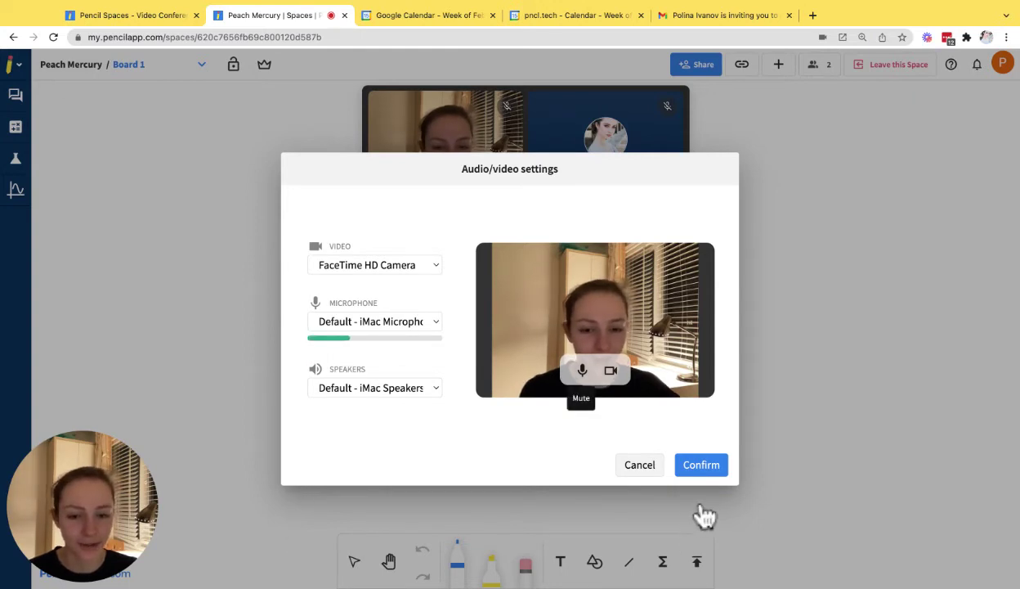
Mute the microphone and switch the camera off and back on in the audio/video settings.
left_click(582, 371)
key("super+e")
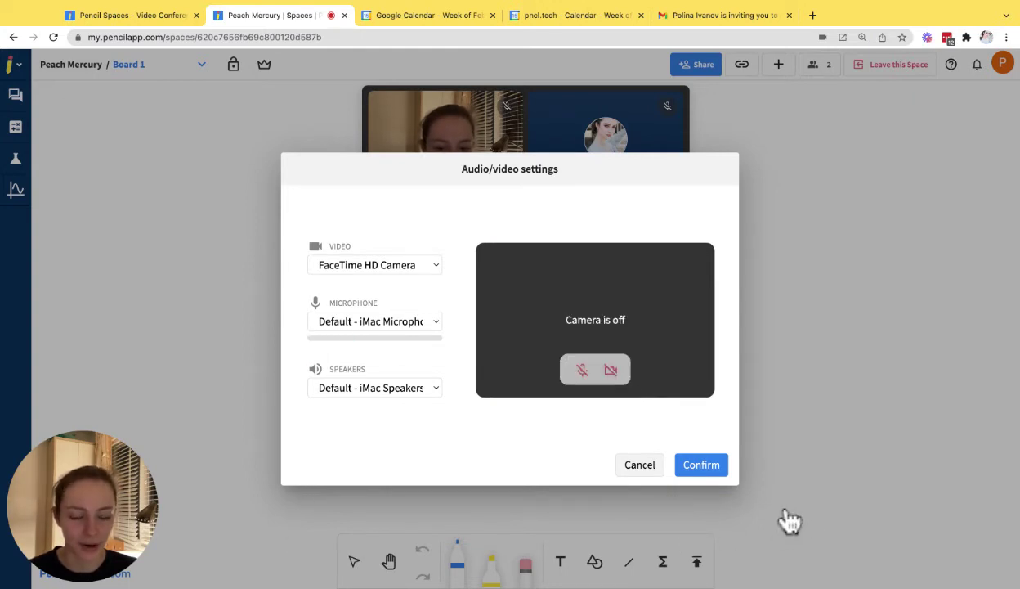
key("super+e")
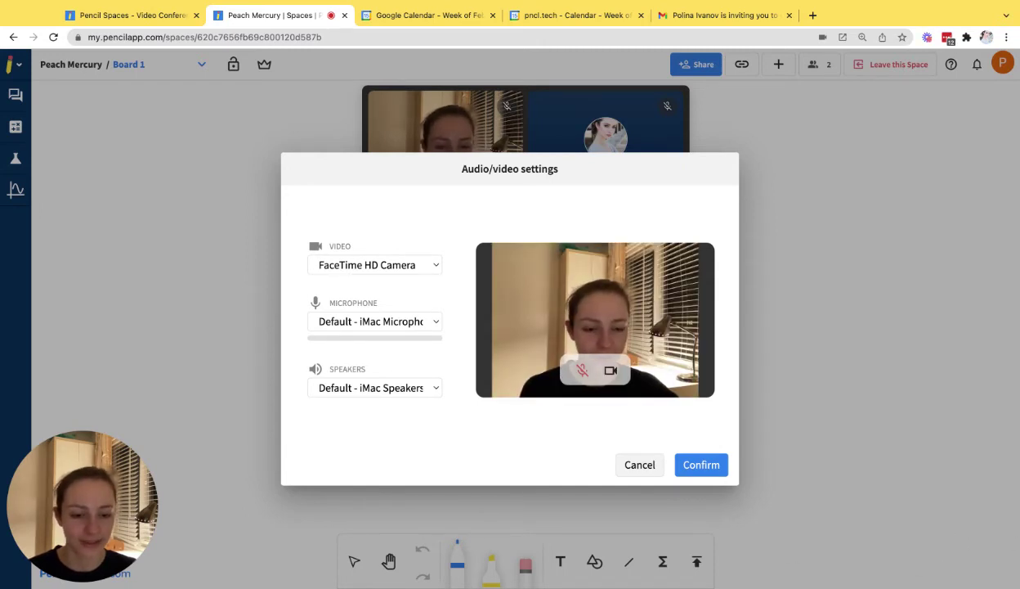
key("Escape")
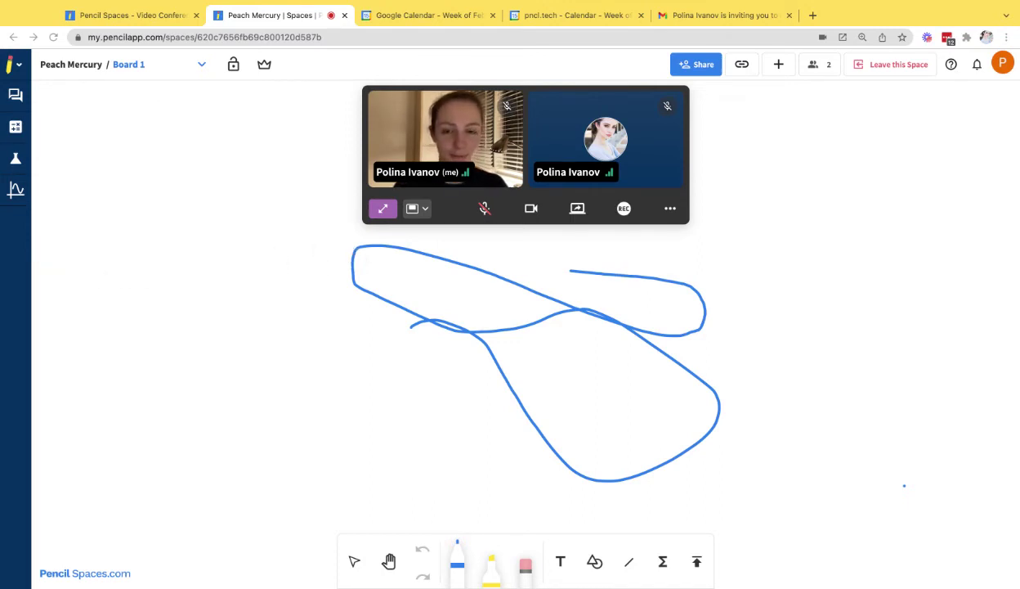
Pan around the whiteboard of Board 1 with the hand tool to view its canvas.
left_click(389, 561)
mouse_move(34, 412)
left_mouse_down()
mouse_move(40, 431)
mouse_move(542, 497)
mouse_move(222, 298)
left_mouse_up()
mouse_move(776, 242)
left_mouse_down()
mouse_move(280, 400)
mouse_move(523, 414)
mouse_move(579, 366)
left_mouse_up()
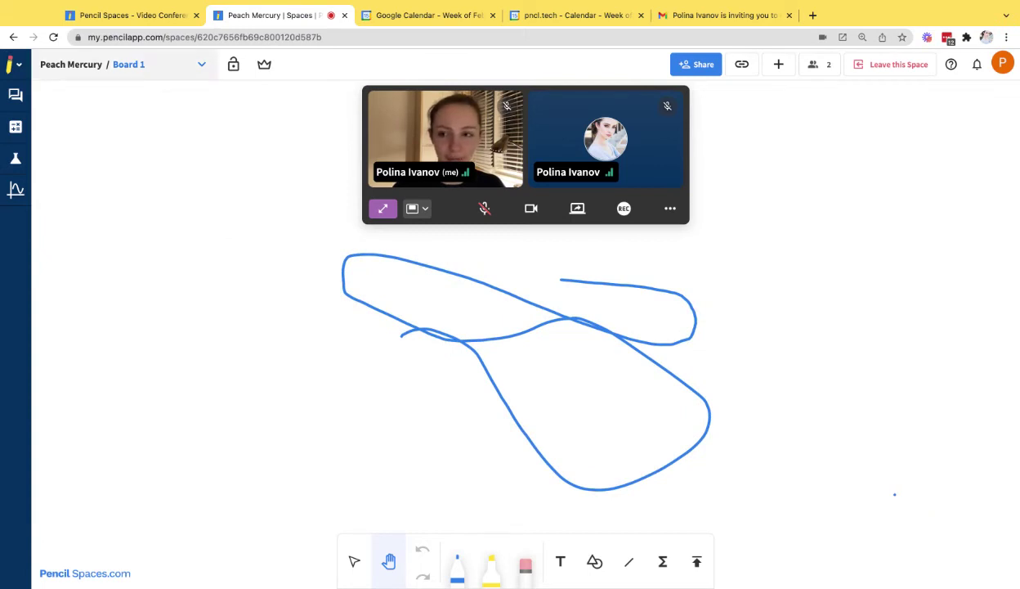
Add a second board to the Space and collapse the board list.
left_click(128, 63)
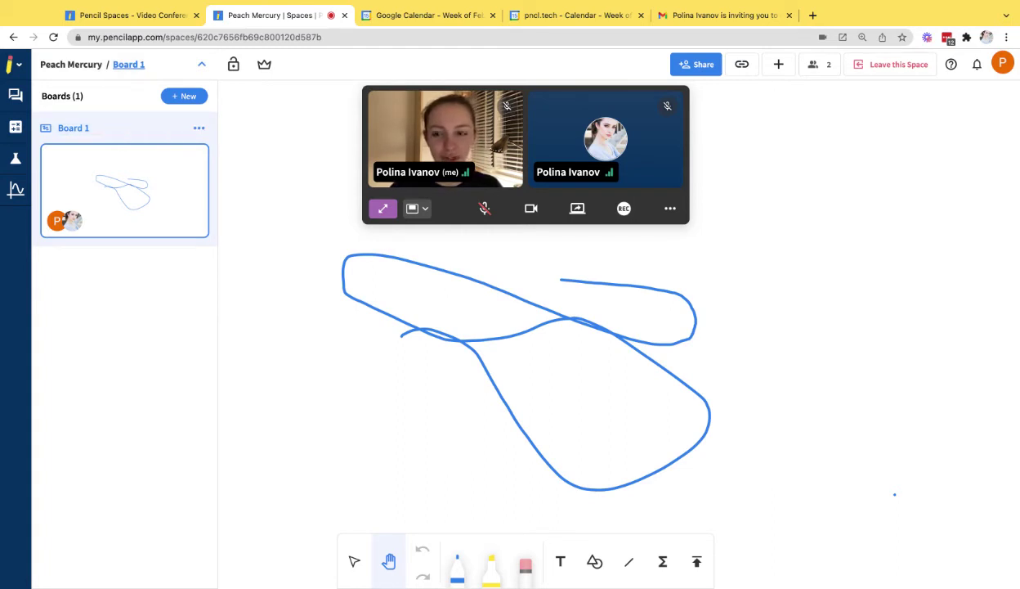
left_click(184, 96)
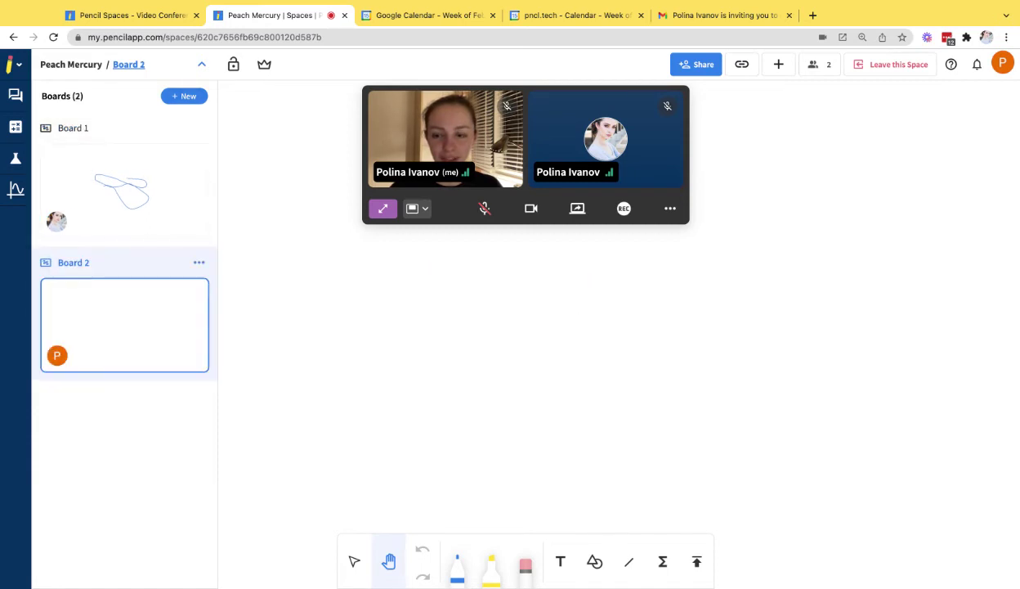
left_click(201, 64)
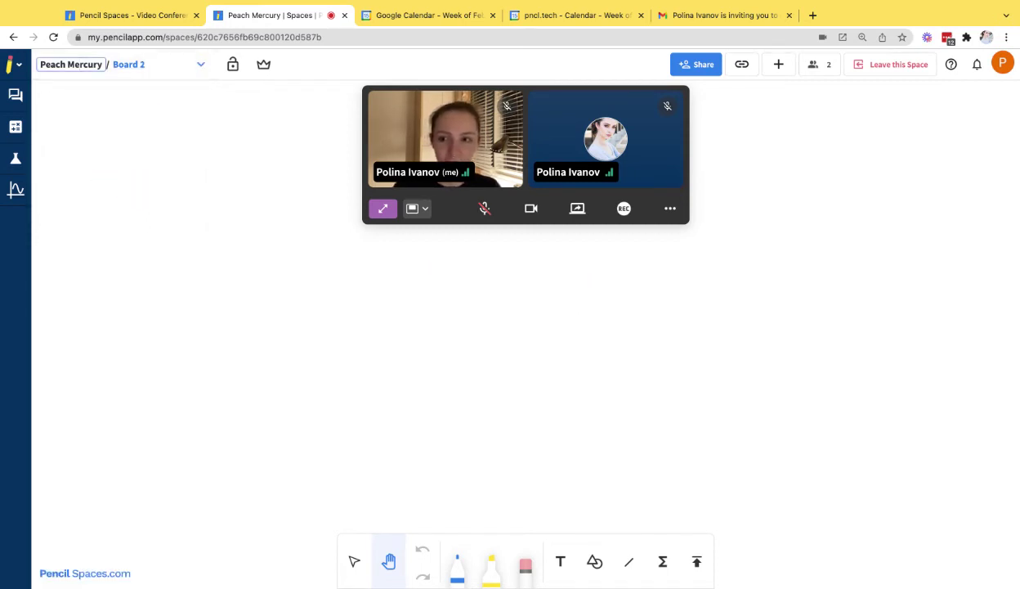
Rename the Peach Mercury Space as "Pencil Spaces".
key("BackSpace")
type("Pencil Spaces")
key("Return")
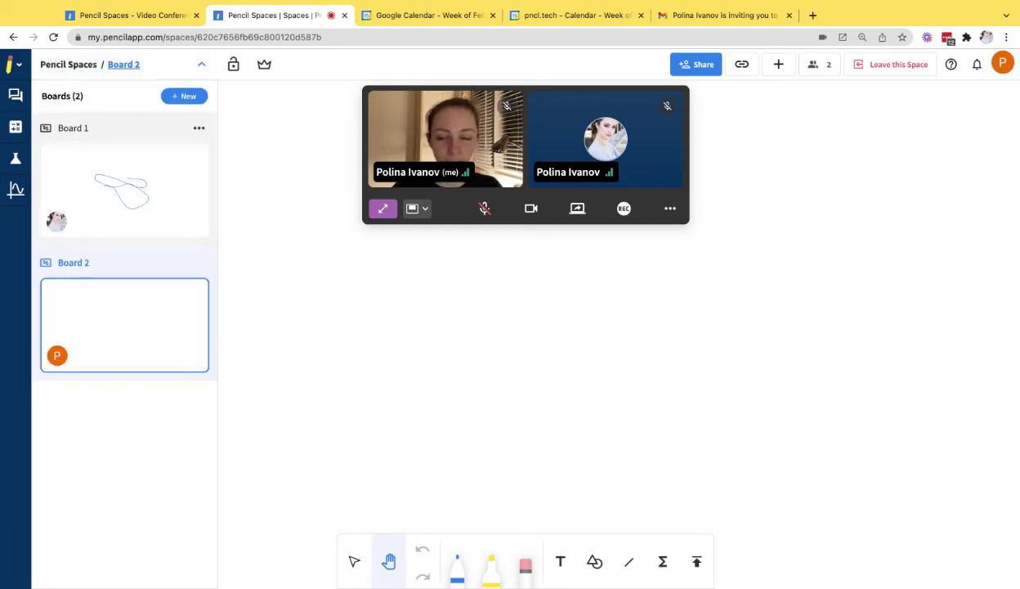
Rename Board 2 as "Brainstorming".
left_click(88, 262)
left_click_drag(89, 262, 64, 262)
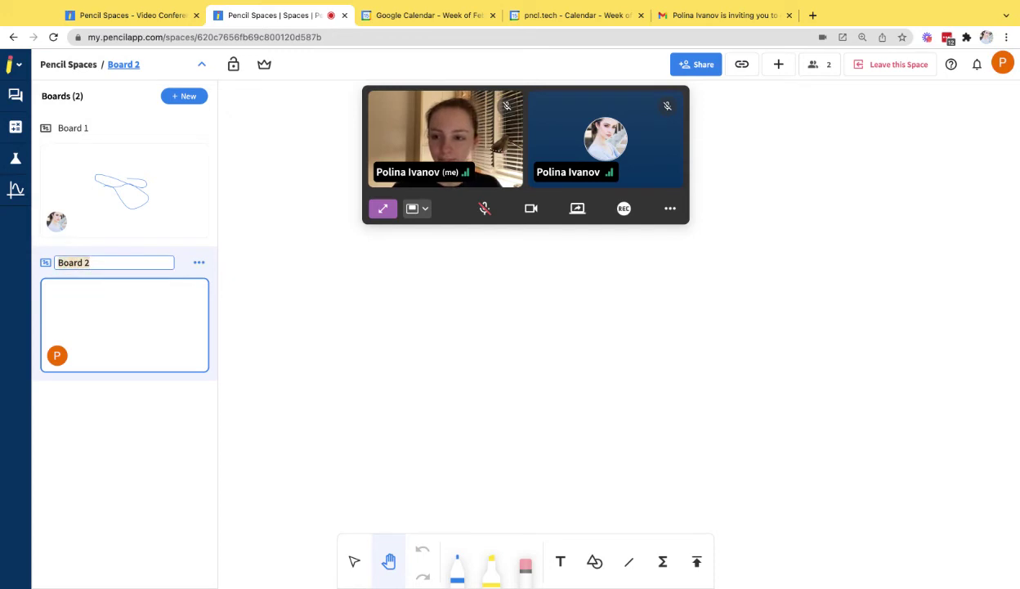
type("Brainstorming")
key("Return")
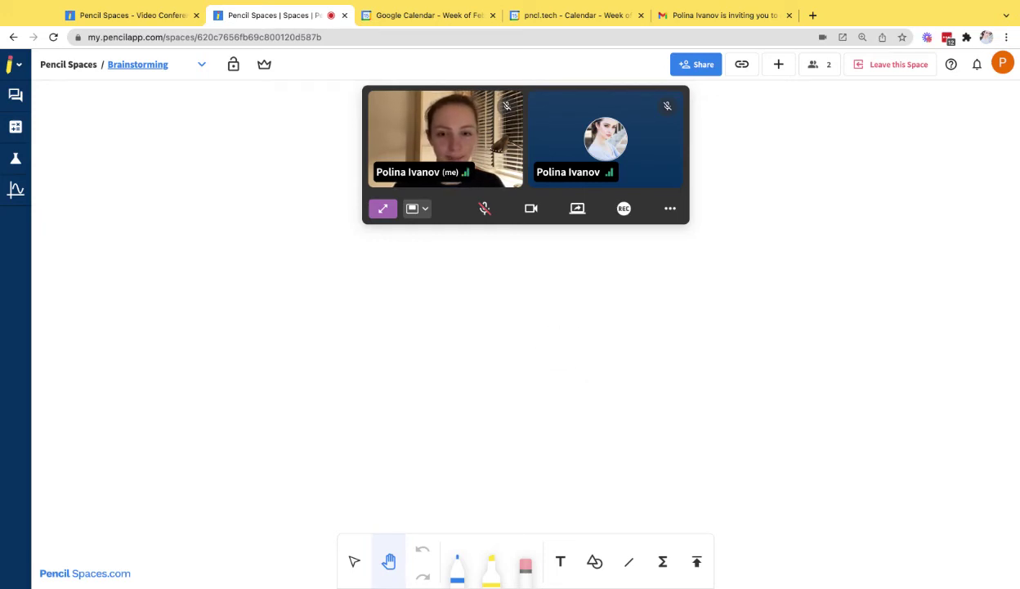
Leave the current Space and return to the overview of all Spaces.
left_click(891, 64)
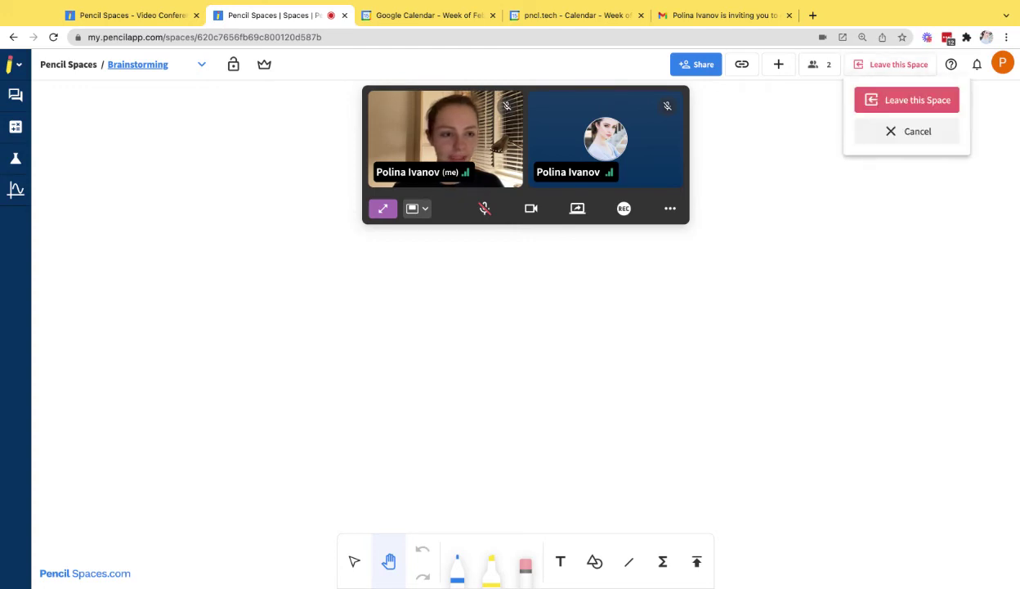
left_click(886, 96)
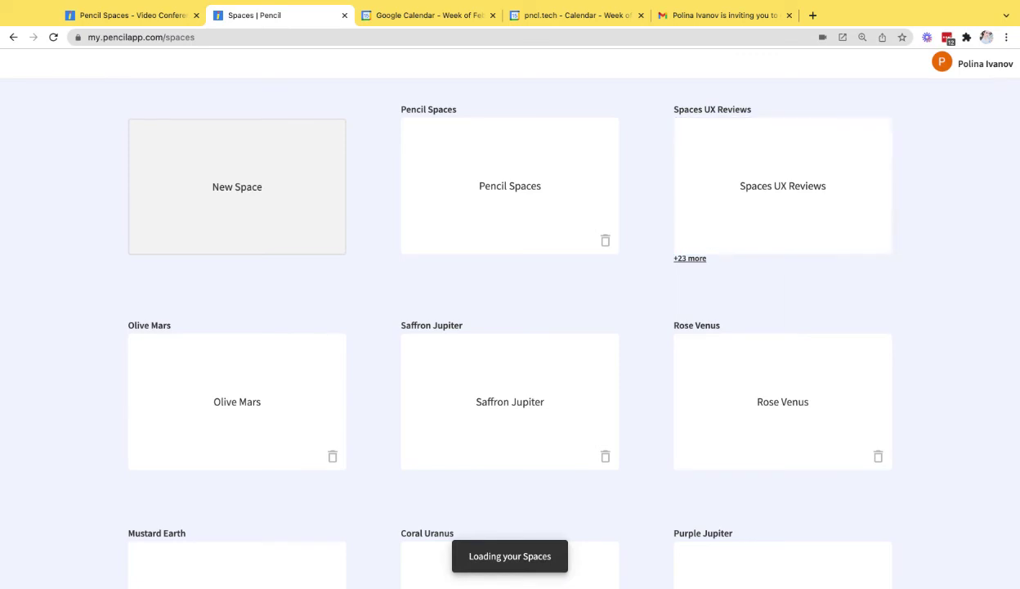
Look through the overview of existing Spaces, examining their names, board previews and participants.
scroll(510, 327, "down", 3)
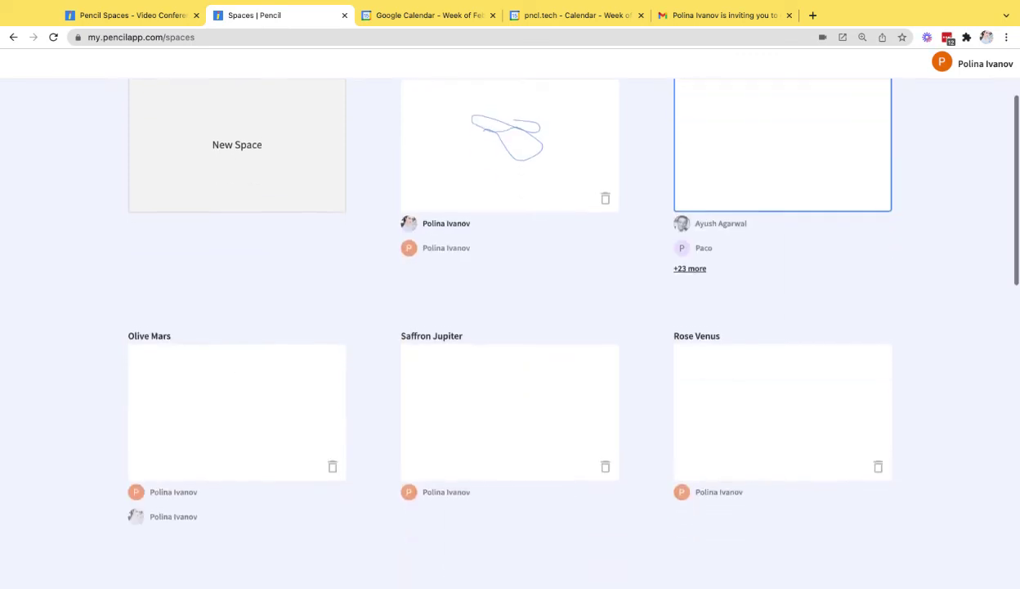
scroll(782, 270, "down", 5)
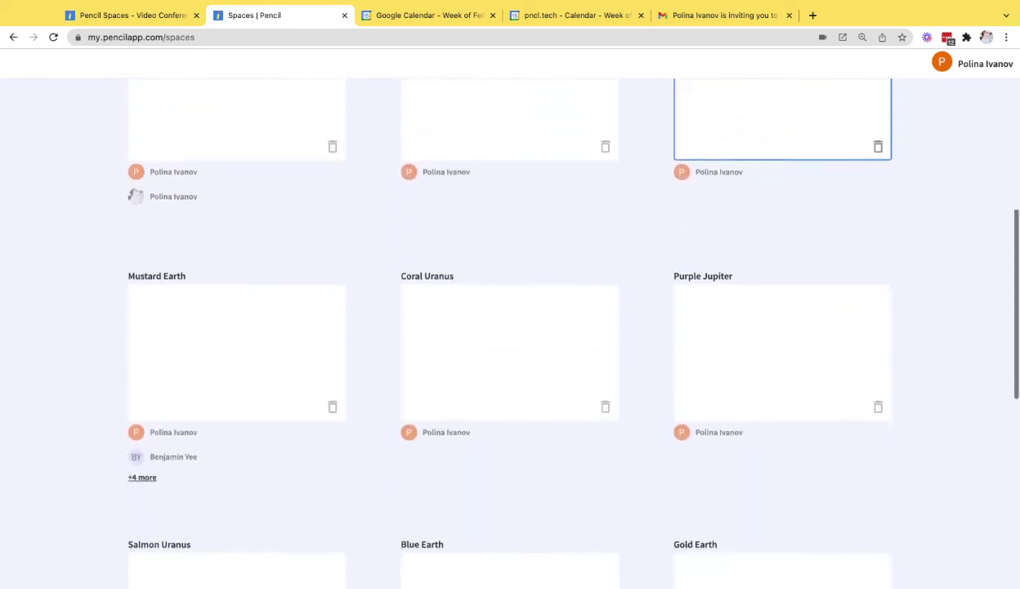
scroll(782, 269, "down", 3)
scroll(782, 269, "up", 3)
scroll(774, 262, "up", 1)
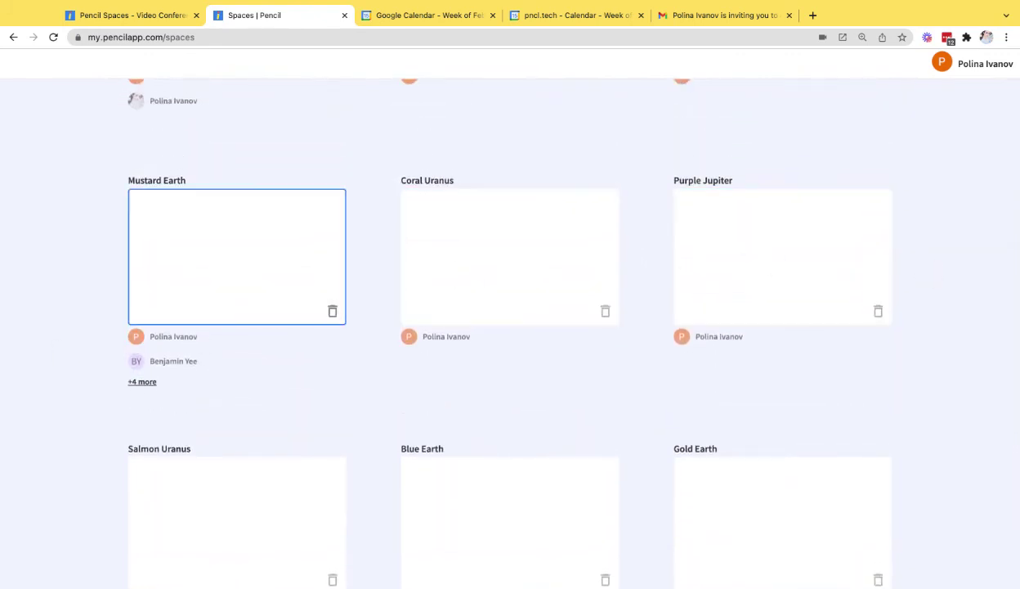
scroll(237, 258, "down", 5)
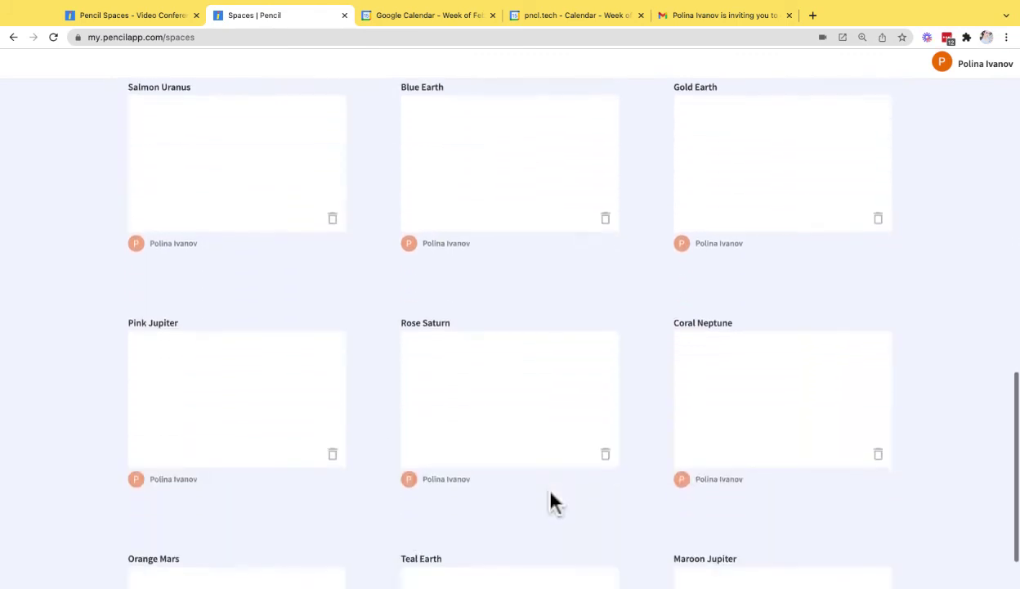
left_click(540, 376)
scroll(541, 378, "down", 4)
scroll(650, 360, "down", 7)
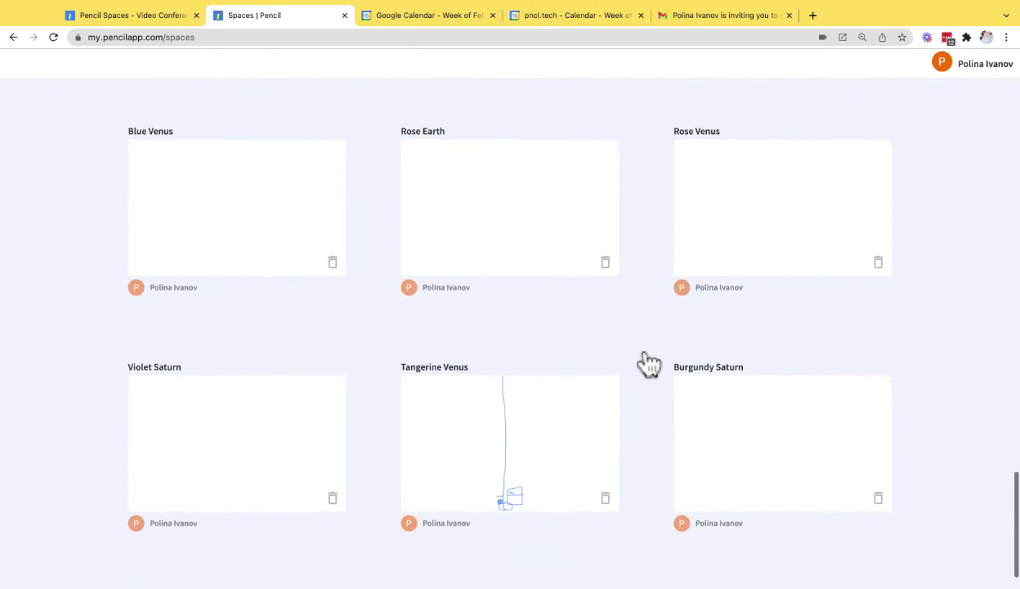
Create a new Space from the overview.
scroll(511, 334, "up", 20)
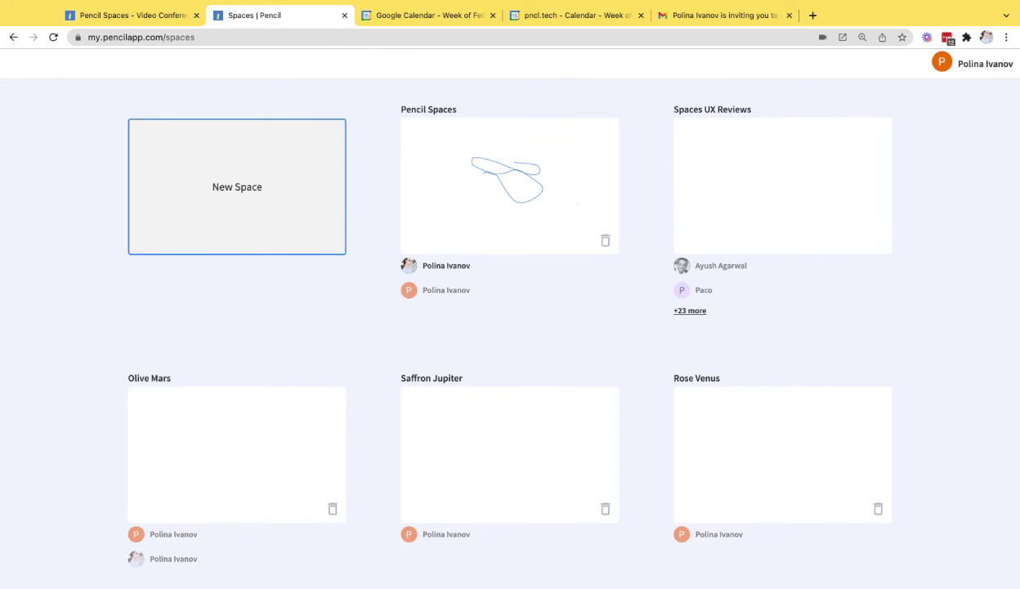
left_click(278, 229)
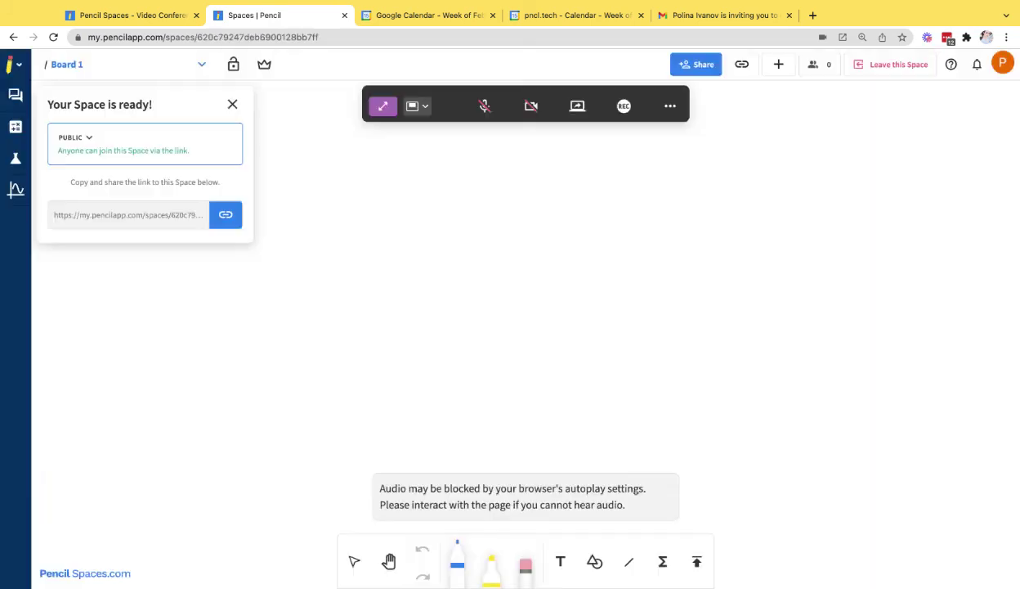